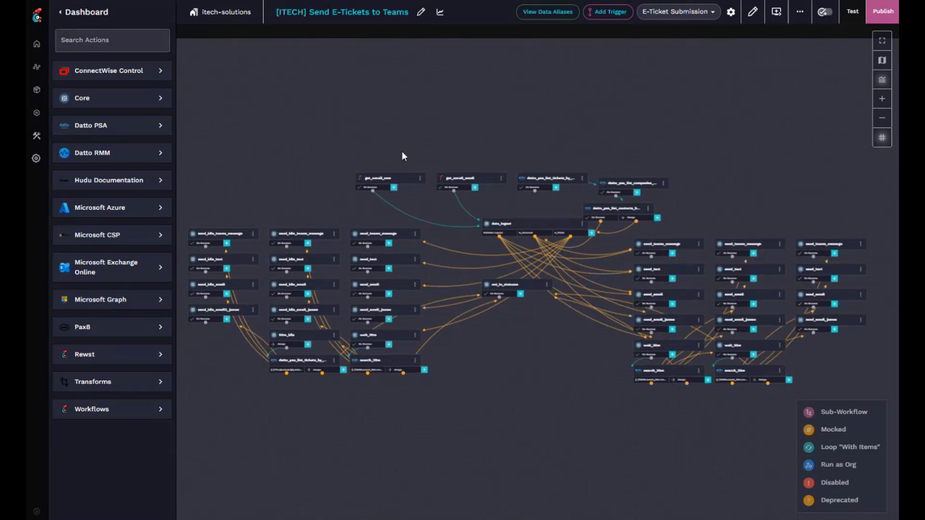
# Step: Zoom in on the Send E-Tickets to Teams task graph and pan it slightly upward
pyautogui.scroll(1, 464, 170)
pyautogui.scroll(1, 515, 172)
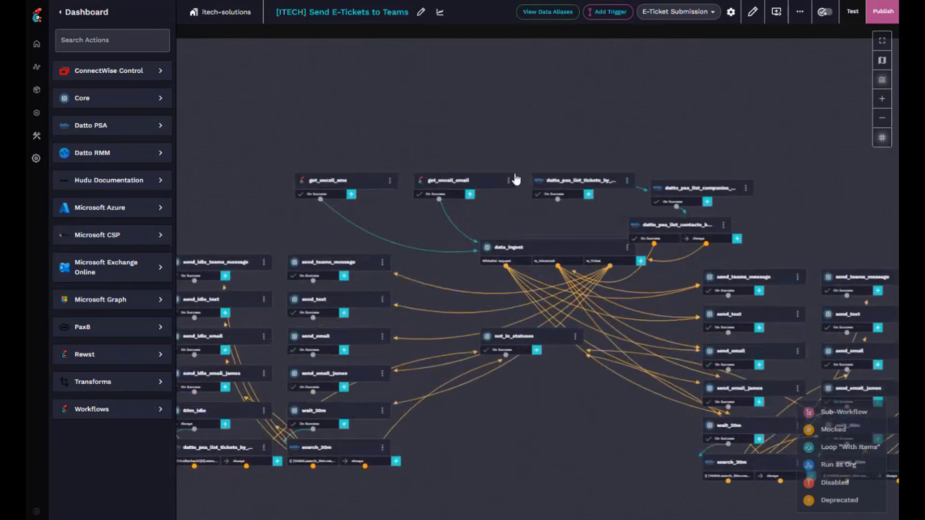
pyautogui.moveTo(680, 191); pyautogui.dragTo(650, 186)
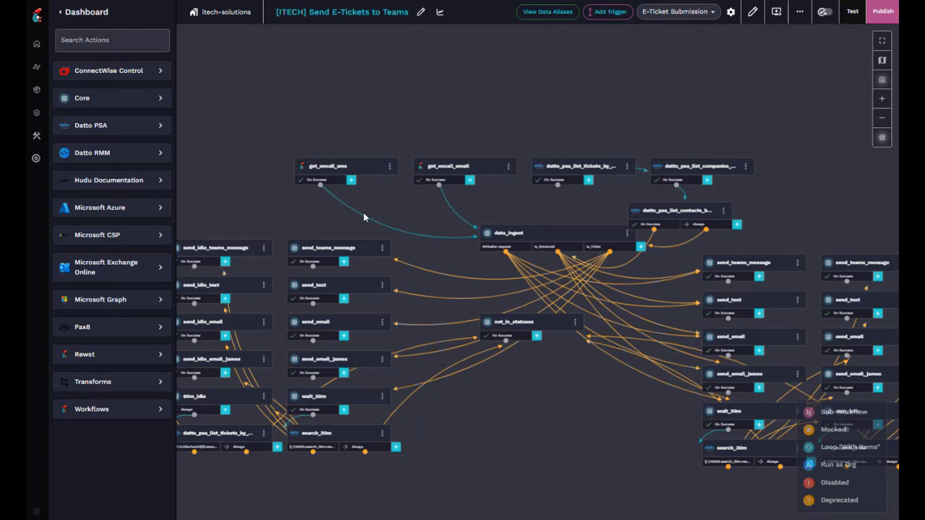
# Step: Inspect get_oncall_sms, then get_oncall_email, which reads oncall_tech_email and publishes oncallEmail
pyautogui.click(386, 173)
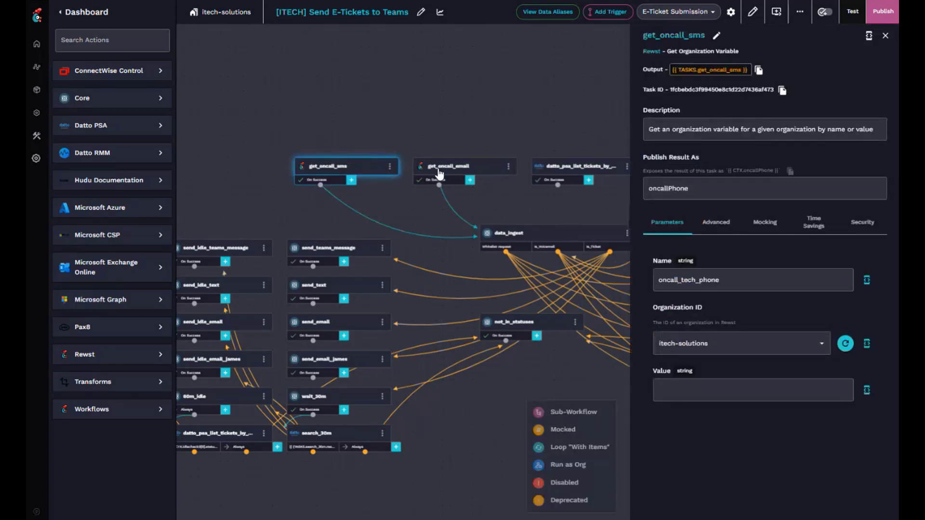
pyautogui.click(439, 172)
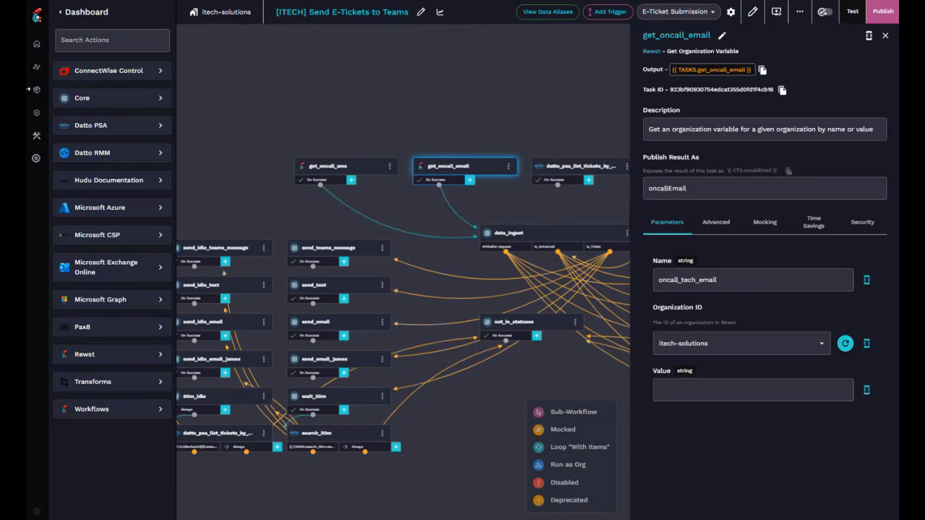
pyautogui.click(36, 67)
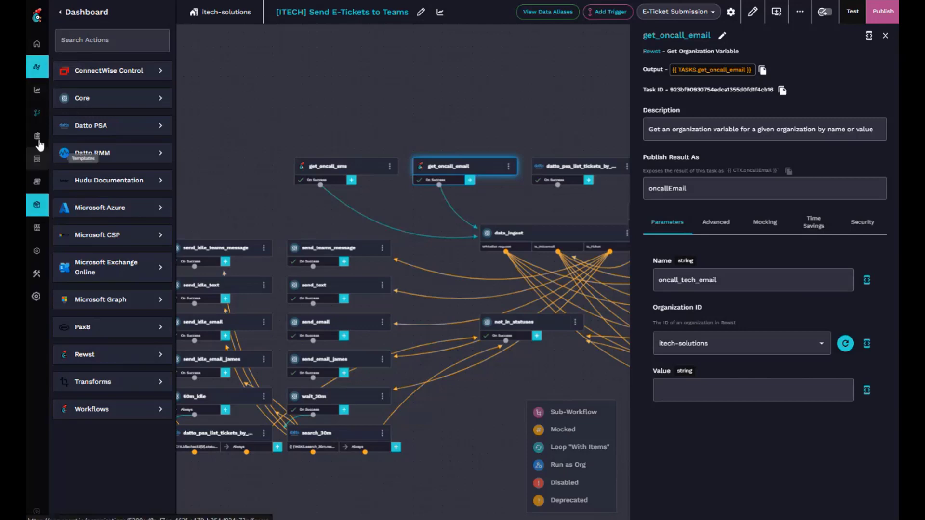
# Step: Search the Forms list for 'itech' and open the [ITECH] Set On Call Tech form
pyautogui.click(37, 160)
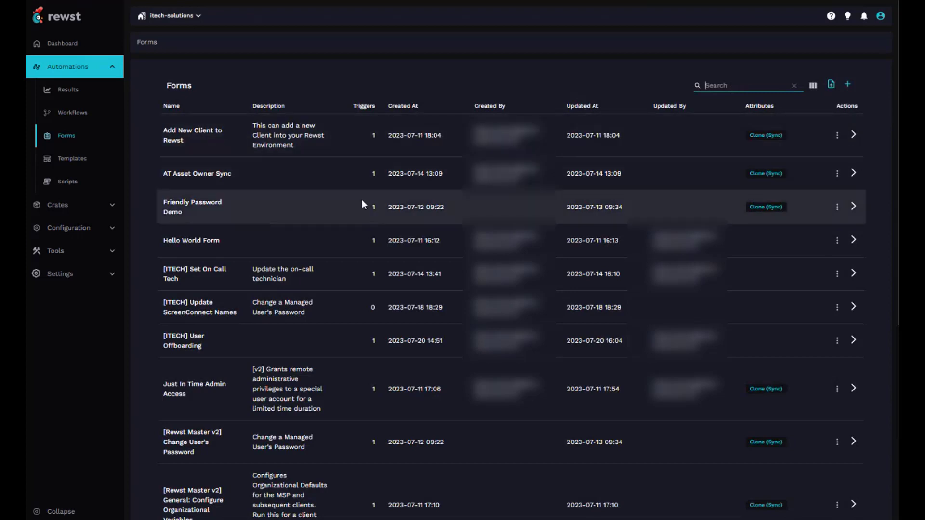
pyautogui.write('itech')
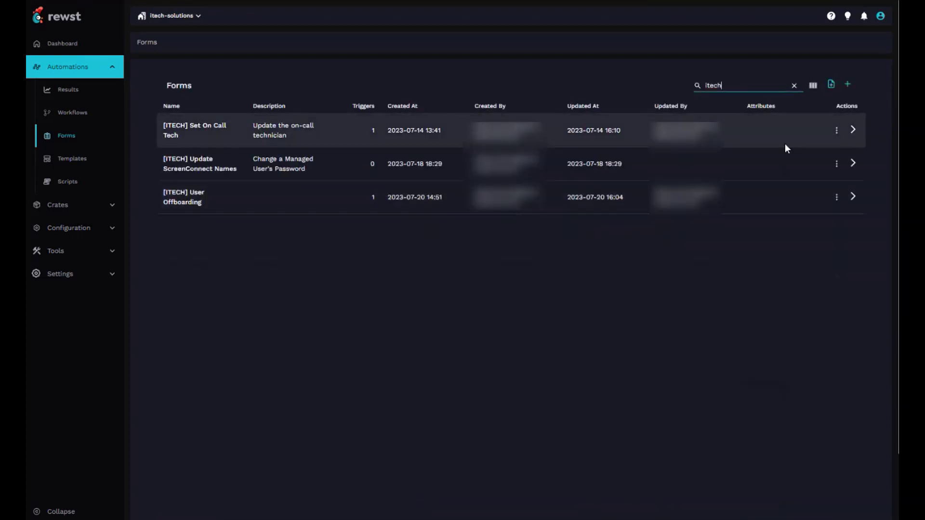
pyautogui.click(853, 130)
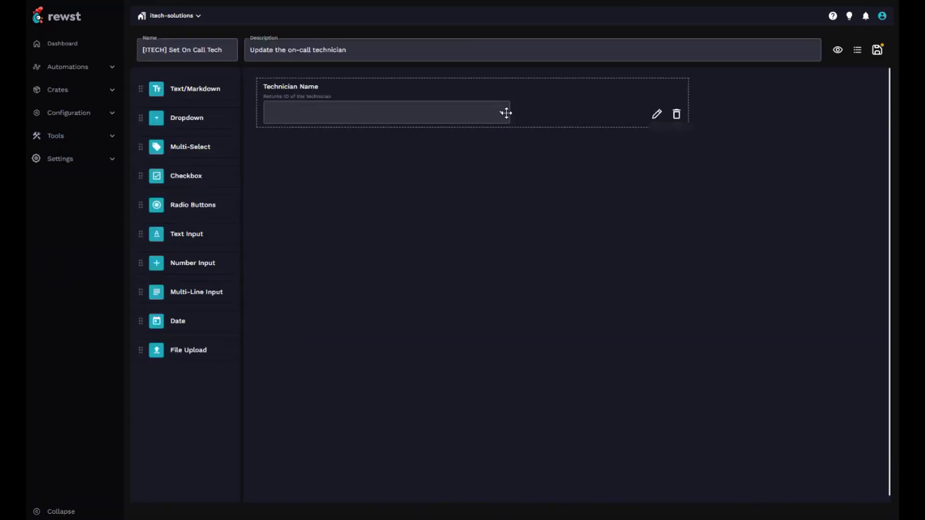
# Step: Open the form's direct URL and look through its Technician Name list
pyautogui.click(857, 50)
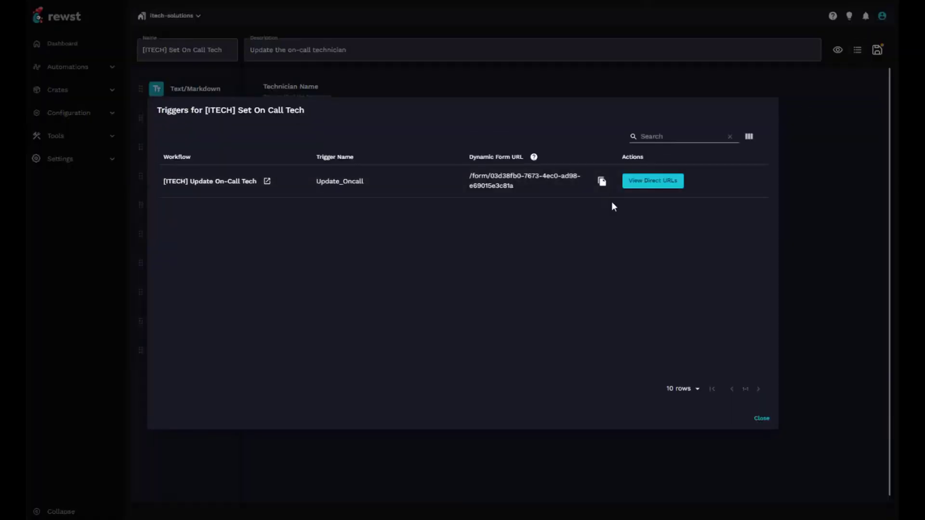
pyautogui.click(653, 181)
pyautogui.click(529, 277)
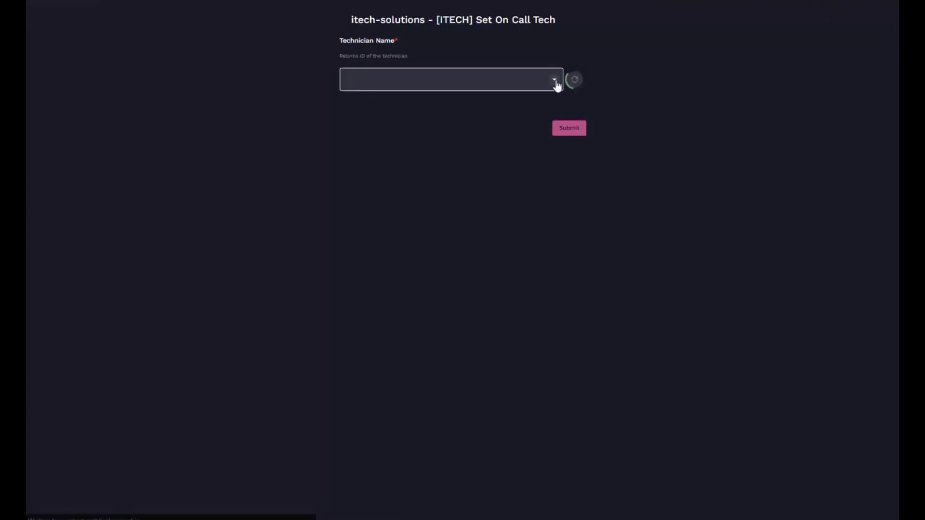
pyautogui.click(550, 84)
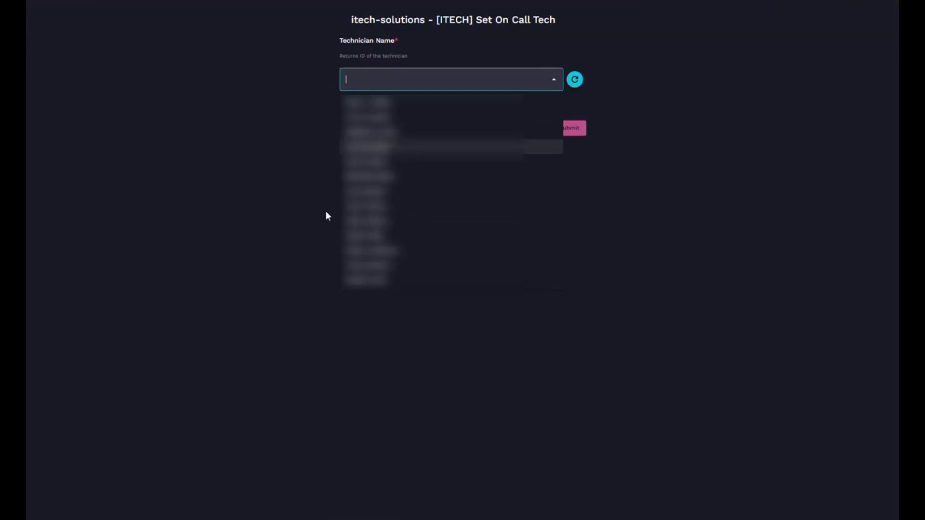
pyautogui.click(310, 237)
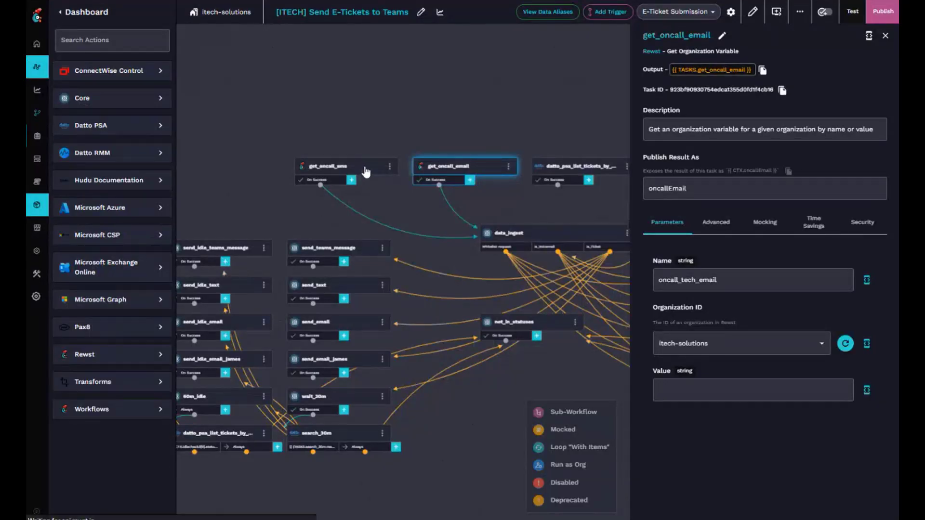
# Step: Return to the workflow and open datto_psa_list_tickets_by_search_v_2, published as datto_ticketnumber
pyautogui.click(336, 173)
pyautogui.click(437, 169)
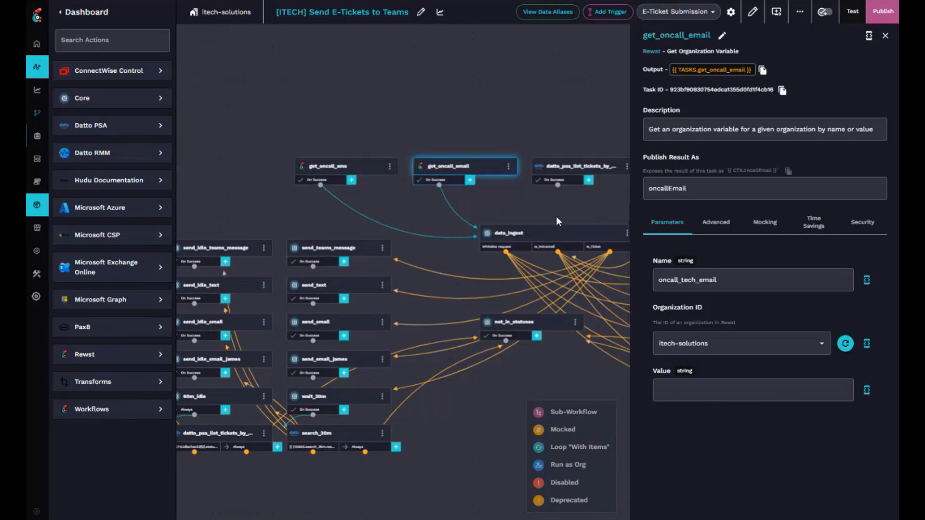
pyautogui.moveTo(556, 216); pyautogui.dragTo(455, 207)
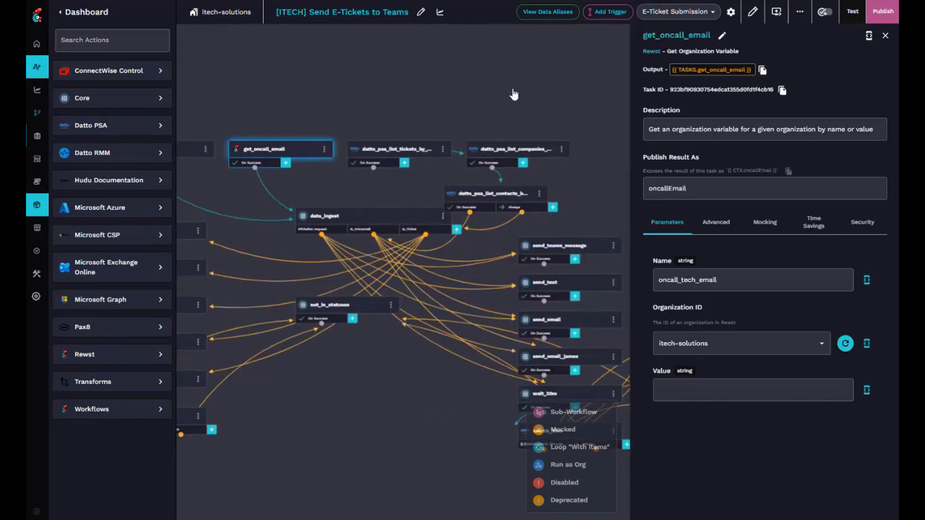
pyautogui.click(705, 12)
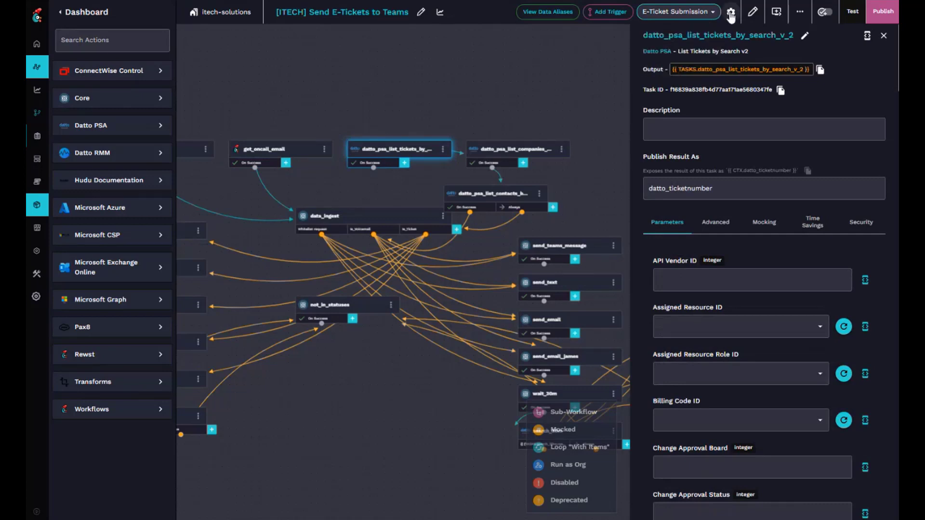
# Step: Review the E-Ticket Submission trigger's criteria, then switch to E-Ticket Submission 2
pyautogui.click(731, 11)
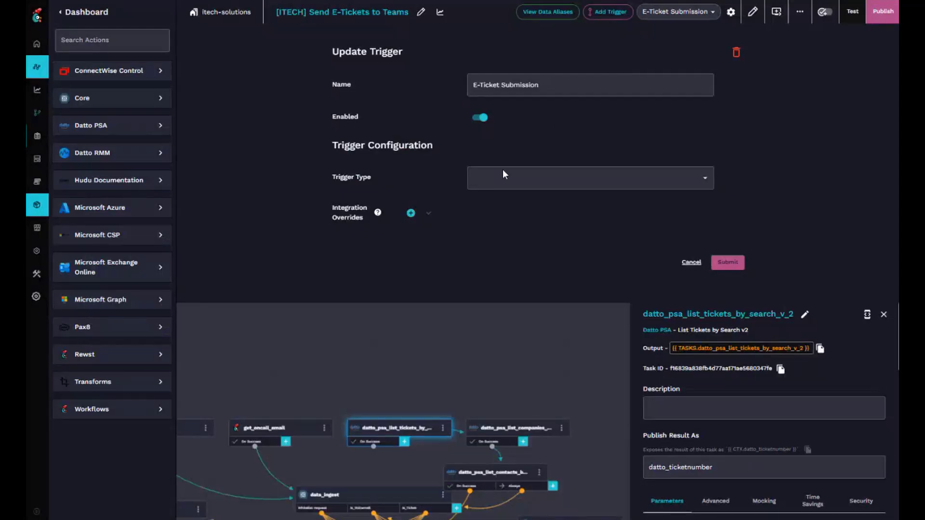
pyautogui.scroll(-6, 446, 365)
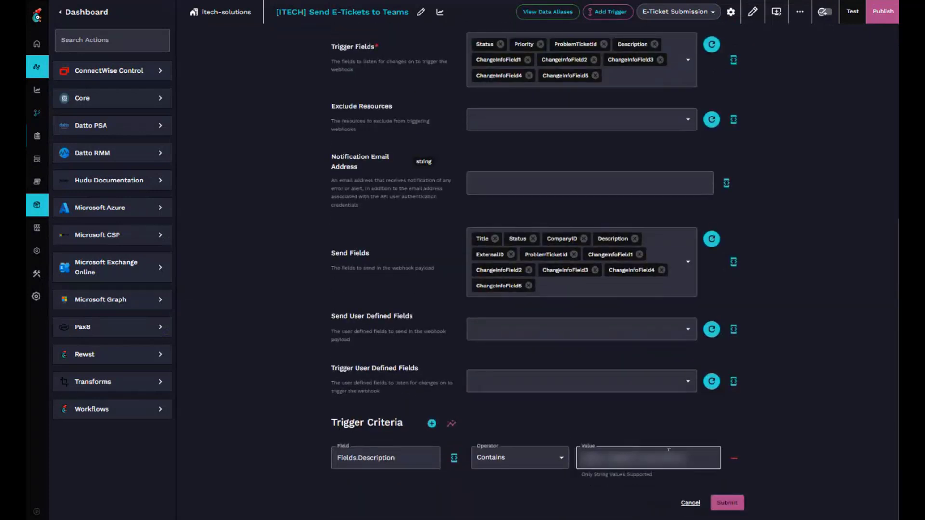
pyautogui.click(677, 11)
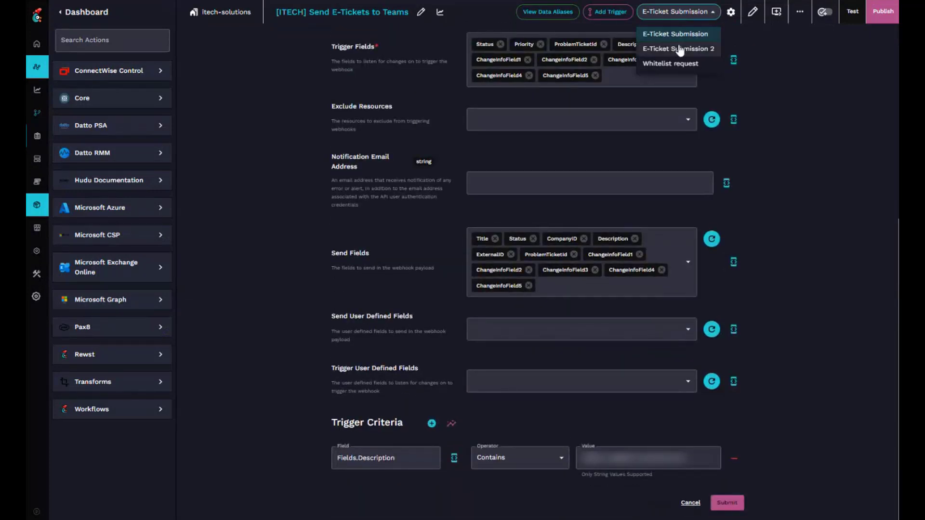
pyautogui.click(680, 50)
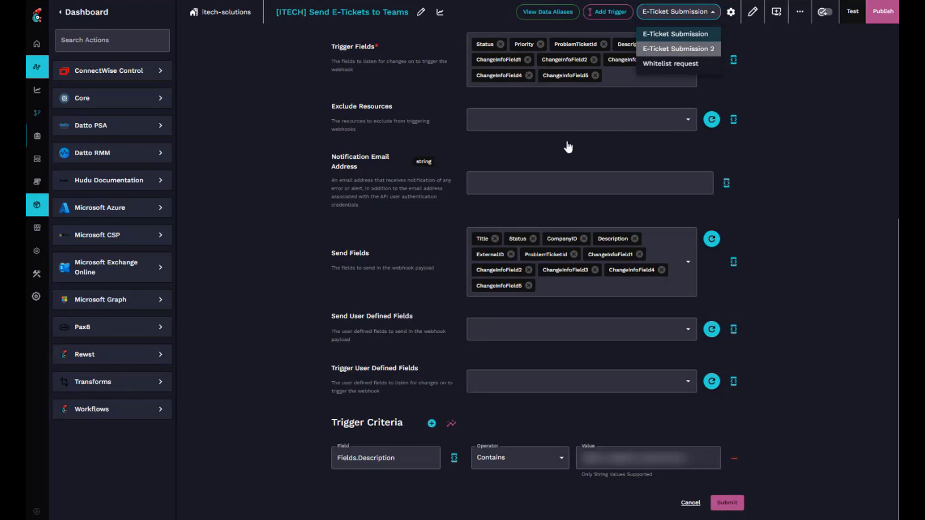
# Step: Switch to the Whitelist request trigger, check its Website Block Notification value, and cancel without saving
pyautogui.click(684, 12)
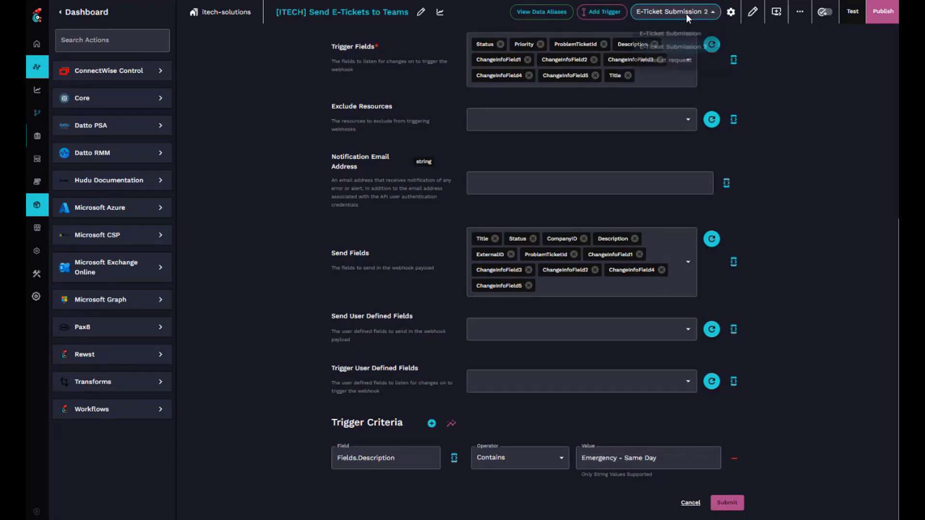
pyautogui.press('Return')
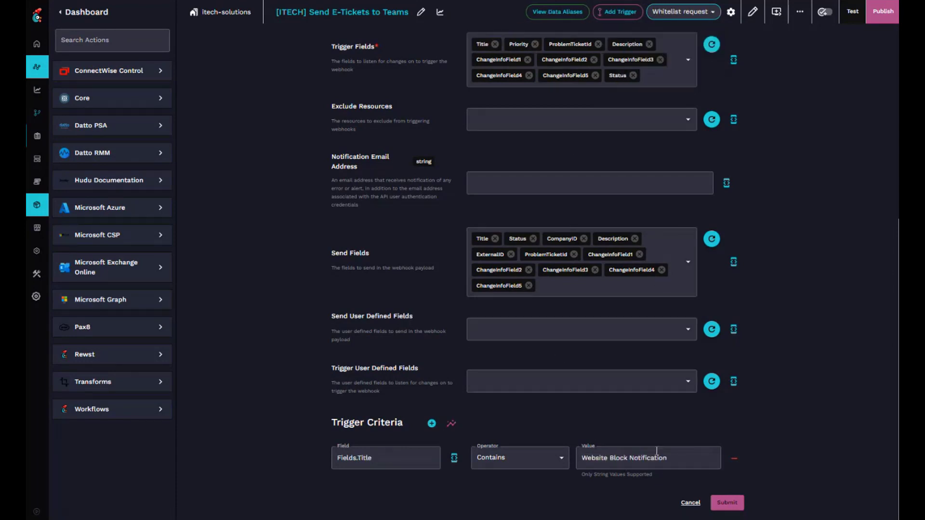
pyautogui.moveTo(673, 457); pyautogui.dragTo(581, 457)
pyautogui.click(635, 495)
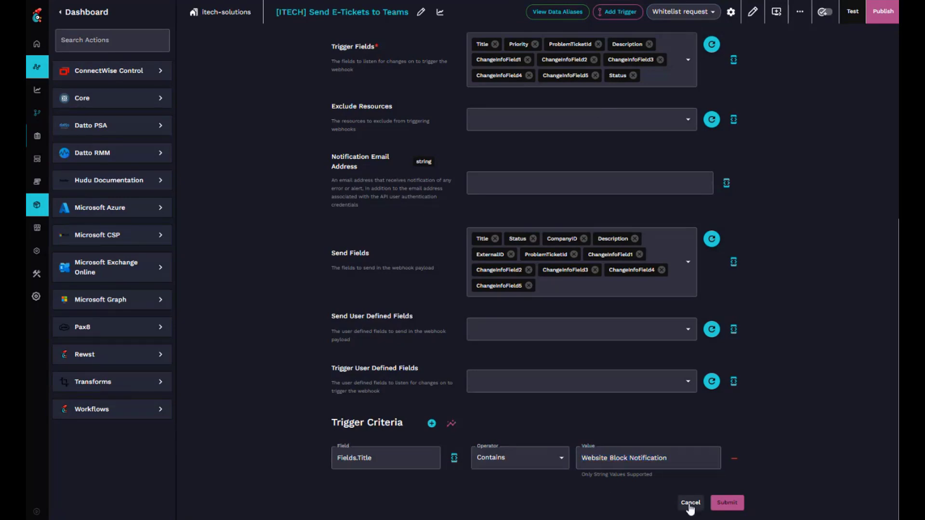
pyautogui.click(690, 503)
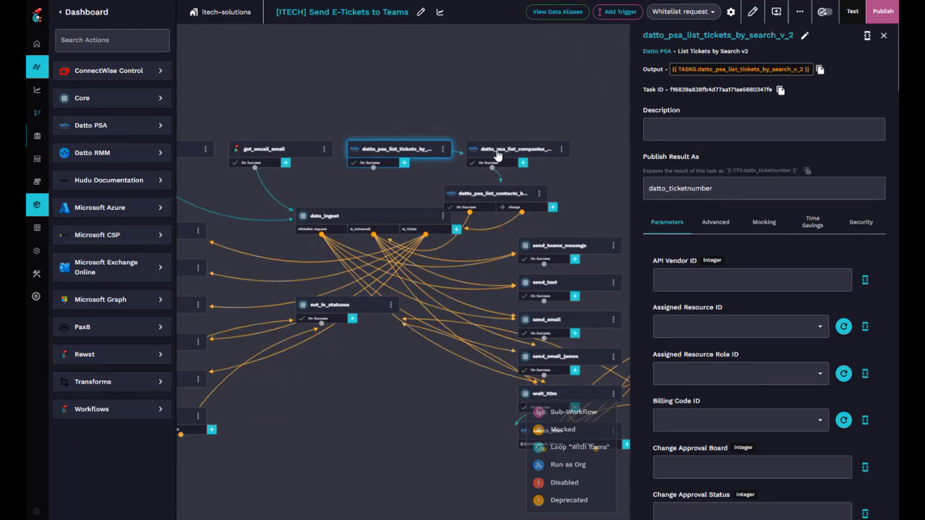
# Step: Check list_companies, then inspect data_ingest's Is_Voicemail and Is_Ticket transitions excluding 'Voice Mail' titles
pyautogui.click(515, 163)
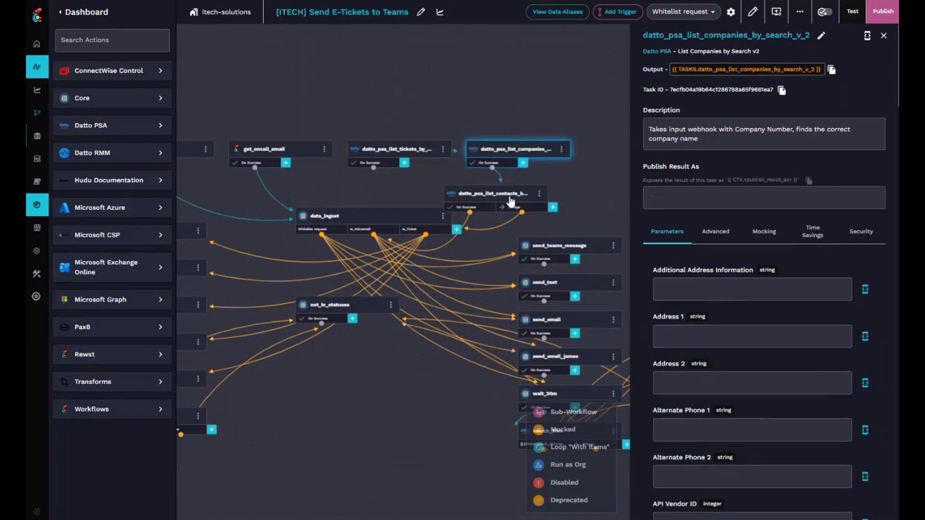
pyautogui.moveTo(484, 200); pyautogui.dragTo(500, 197)
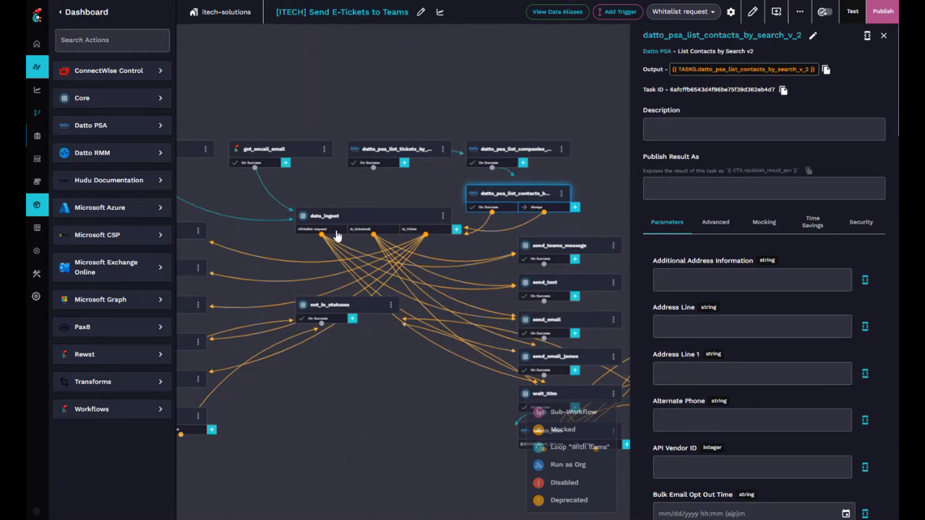
pyautogui.scroll(4, 325, 229)
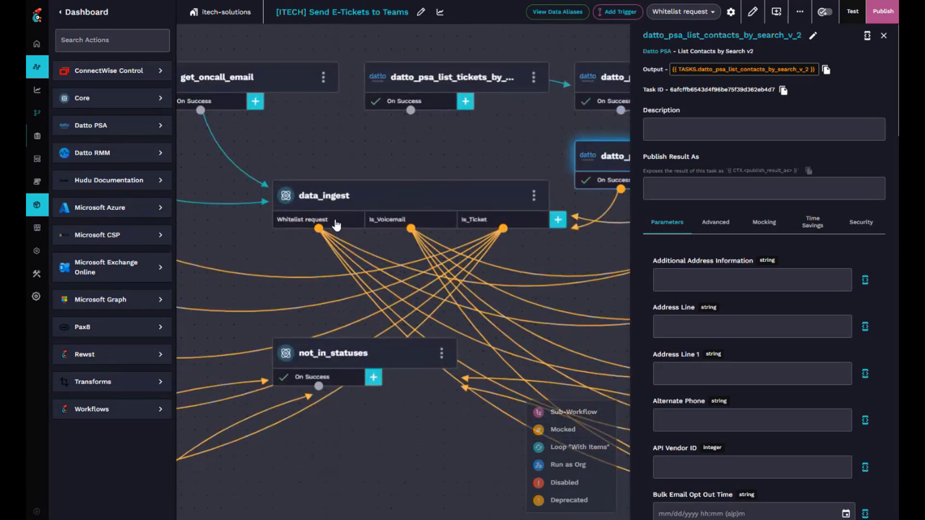
pyautogui.click(389, 224)
pyautogui.click(485, 224)
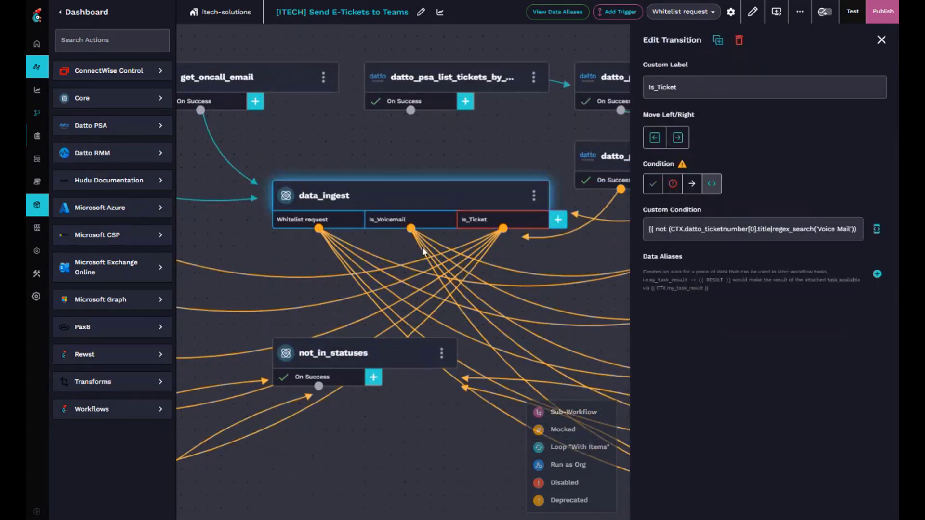
pyautogui.scroll(-1, 497, 278)
pyautogui.scroll(-4, 497, 279)
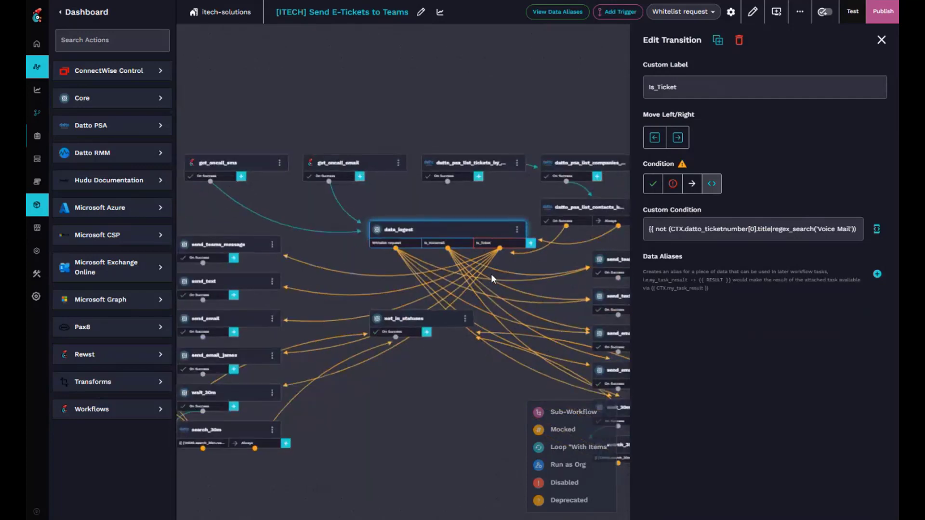
pyautogui.moveTo(354, 389); pyautogui.dragTo(548, 341)
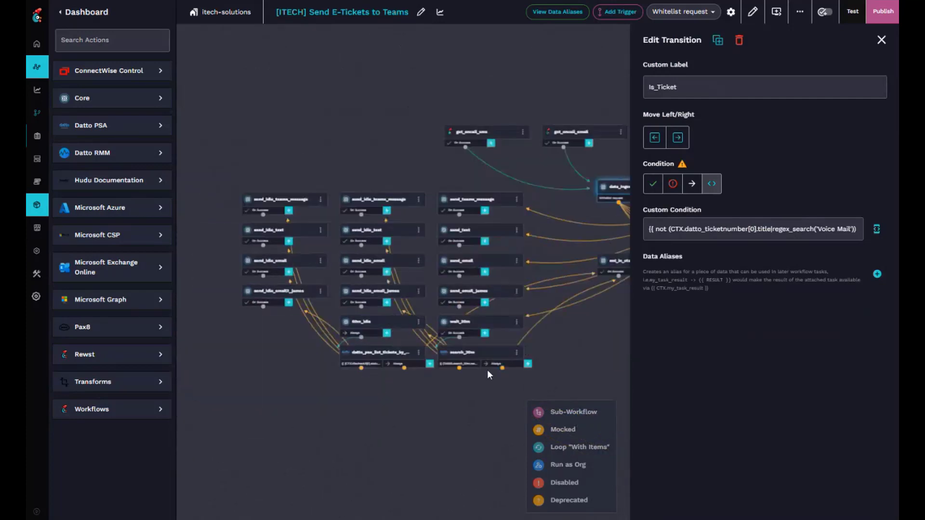
# Step: Open send_teams_message and expand its Teams webhook POST body into the larger editor
pyautogui.click(489, 206)
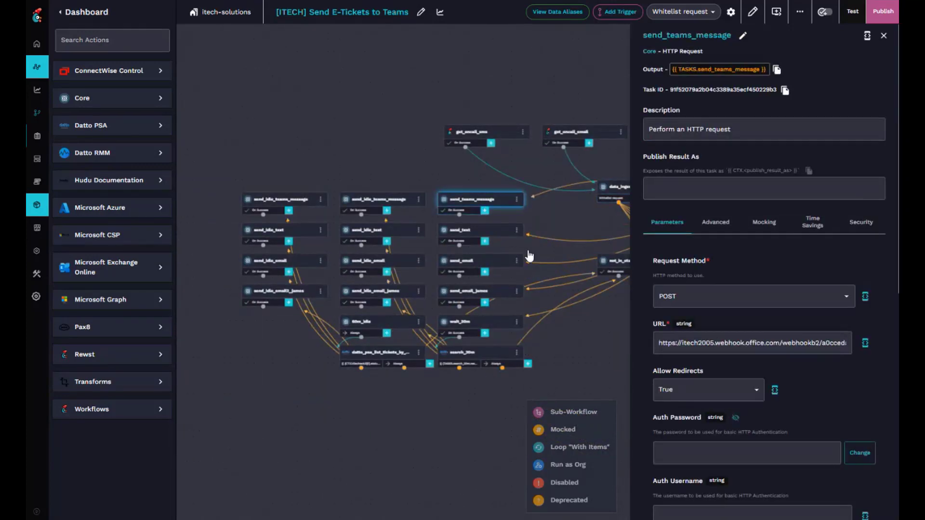
pyautogui.scroll(-5, 865, 358)
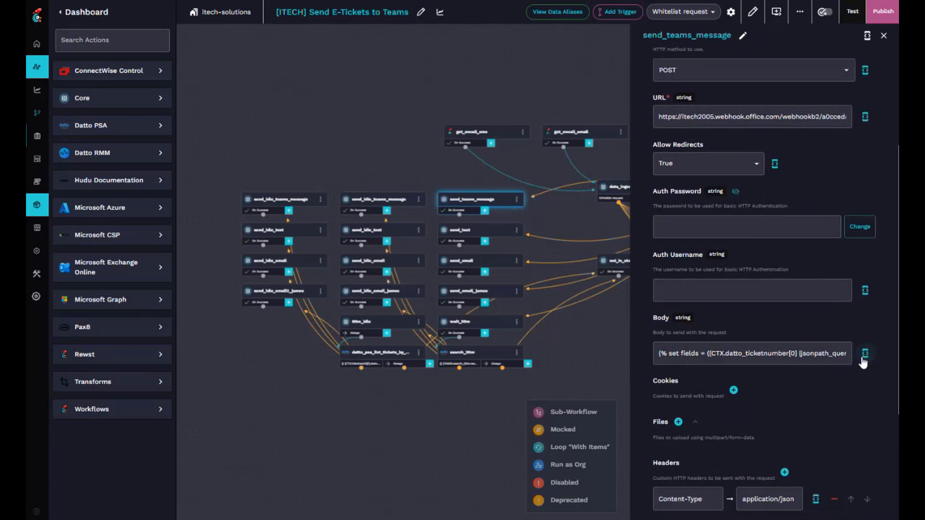
pyautogui.click(865, 354)
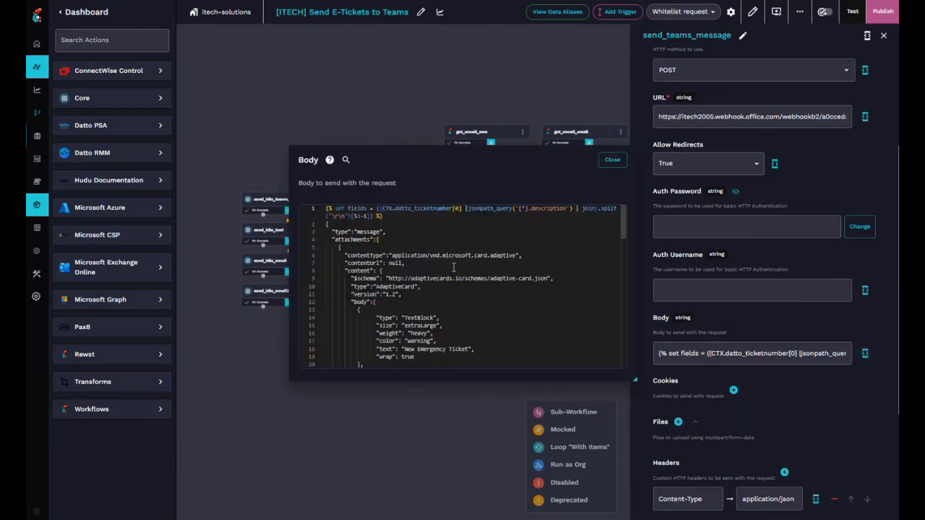
# Step: Read through the Adaptive Card JSON, noting the [5:-1] slice and message object start, then close
pyautogui.scroll(-3, 361, 231)
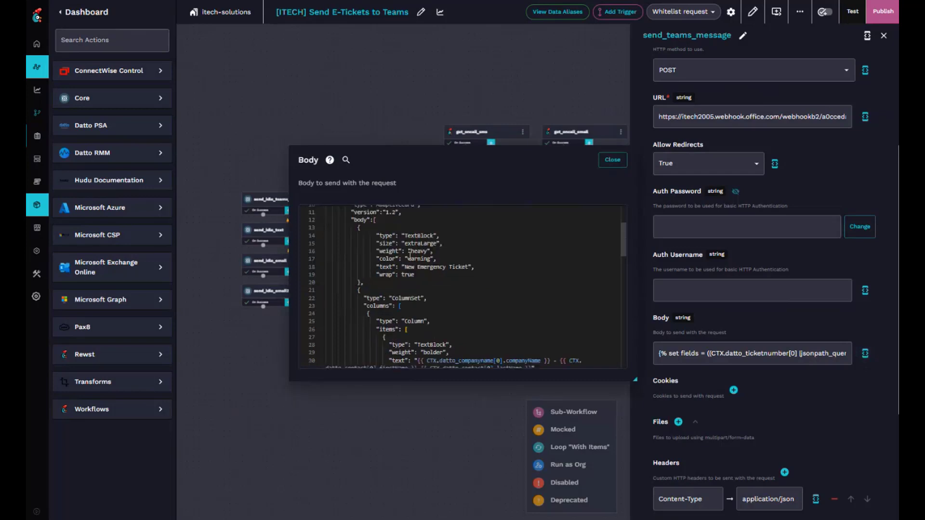
pyautogui.scroll(2, 360, 231)
pyautogui.scroll(-6, 361, 231)
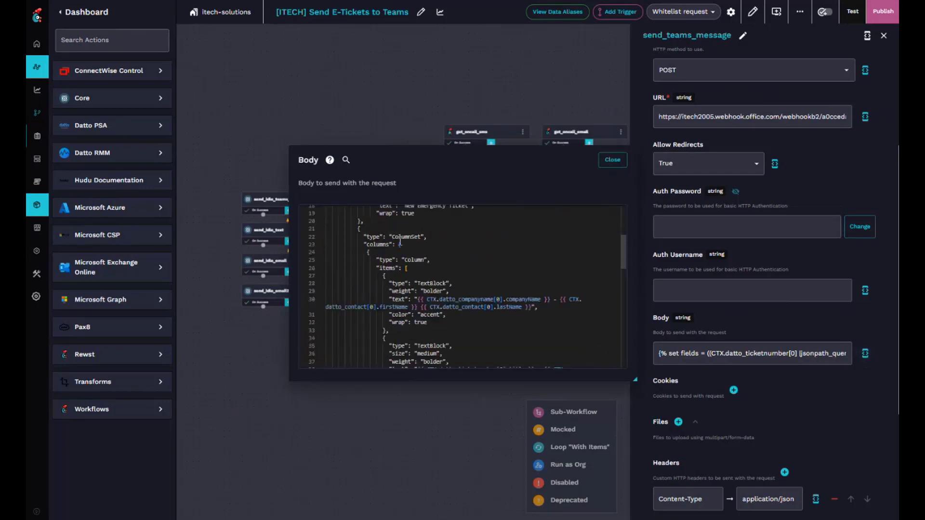
pyautogui.scroll(-3, 405, 241)
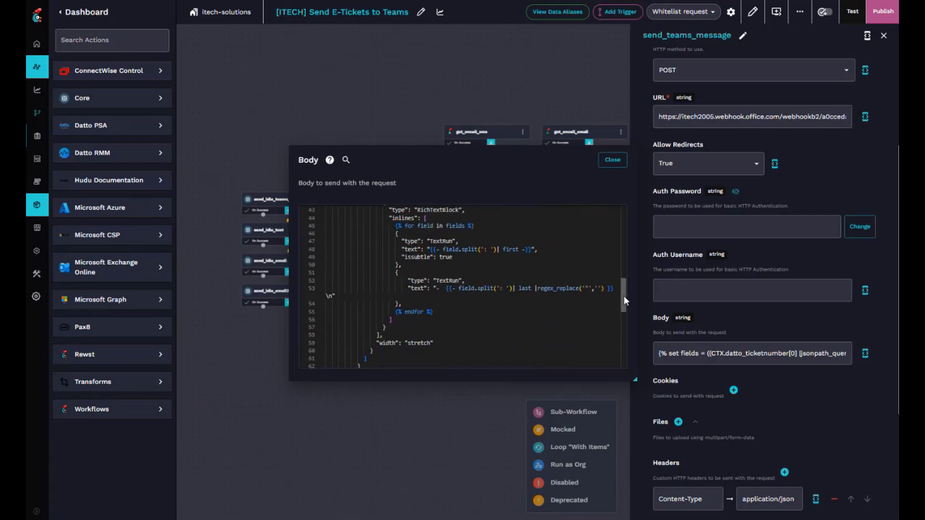
pyautogui.moveTo(624, 295); pyautogui.dragTo(623, 225)
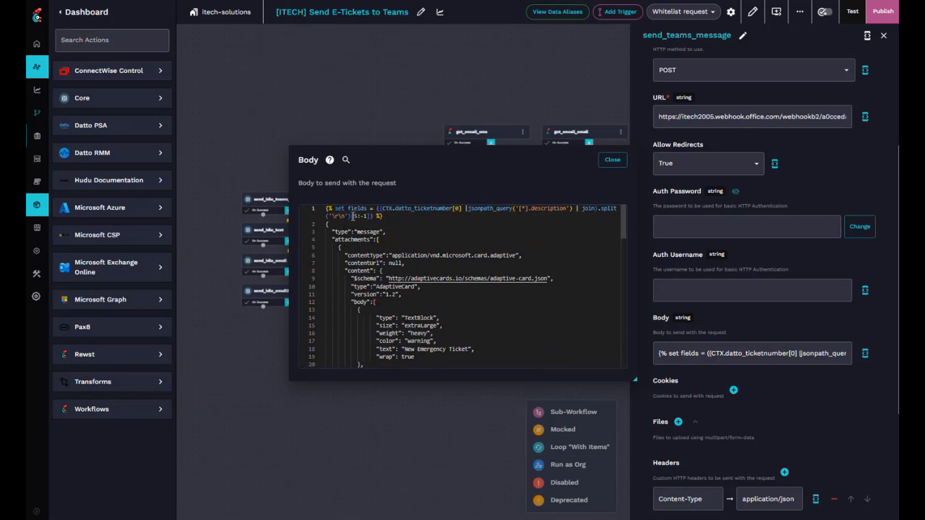
pyautogui.click(366, 217)
pyautogui.click(596, 229)
pyautogui.scroll(-5, 613, 282)
pyautogui.scroll(-3, 613, 282)
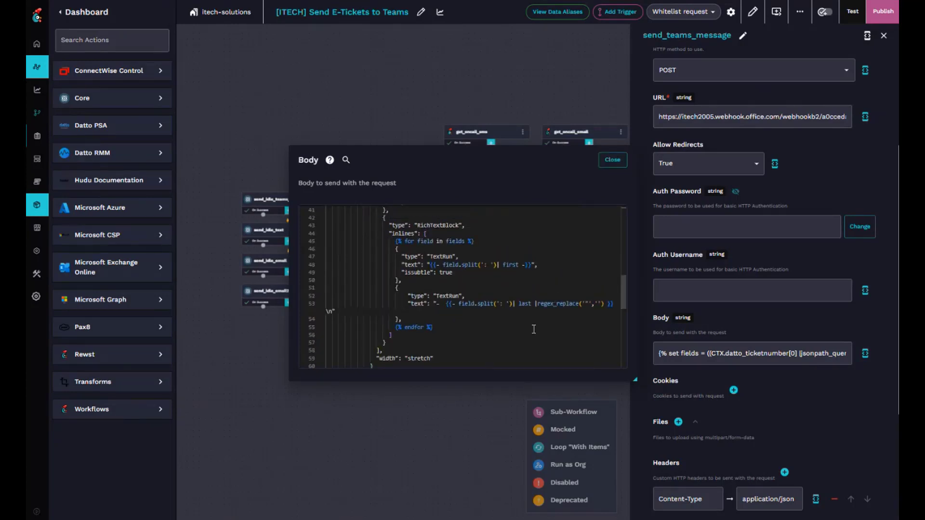
pyautogui.click(613, 160)
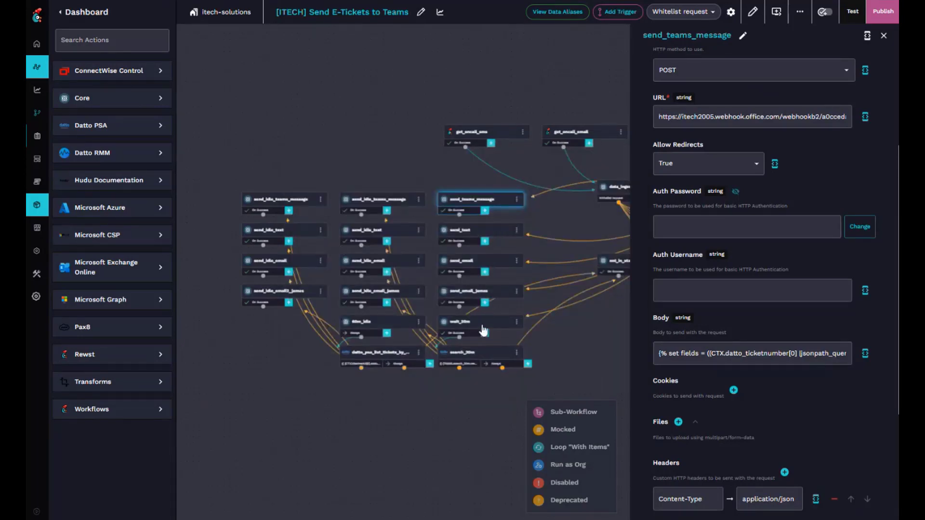
# Step: Glance at the email task, check search_30m, then zoom out and close its details panel
pyautogui.click(478, 294)
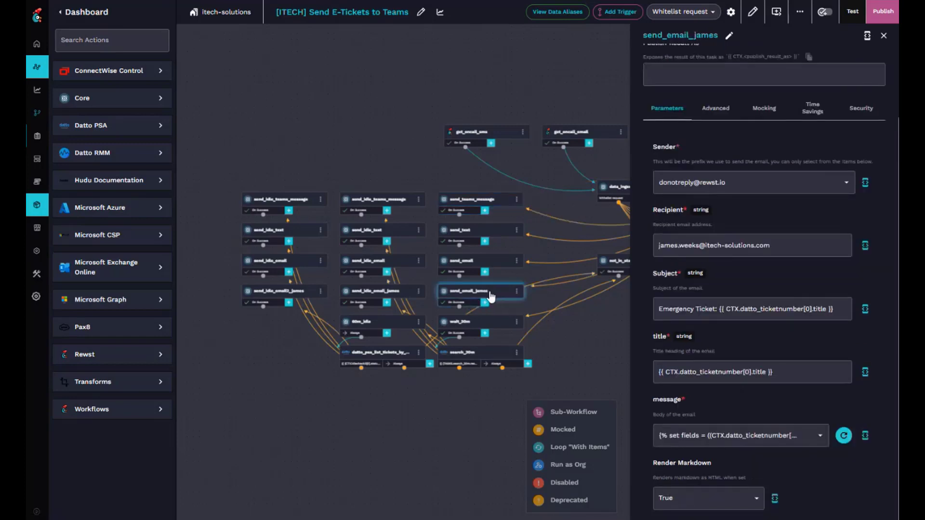
pyautogui.click(534, 278)
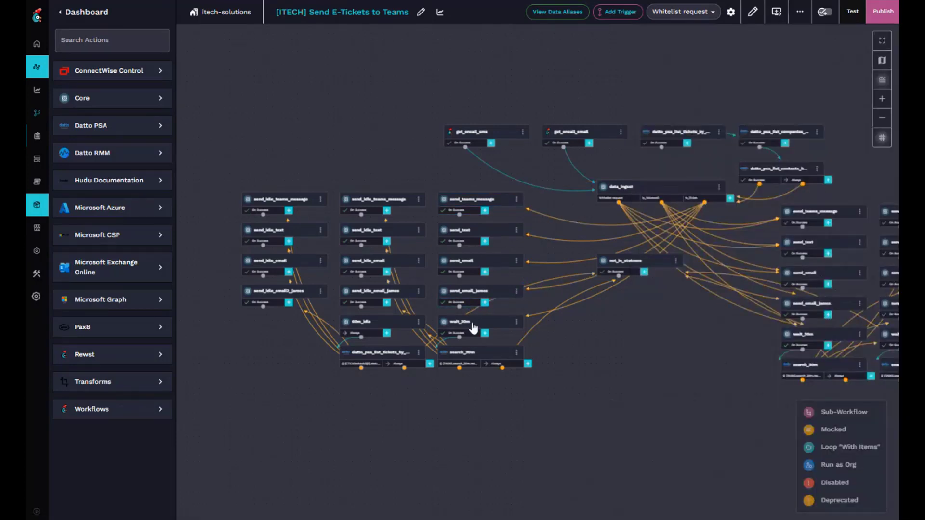
pyautogui.click(467, 359)
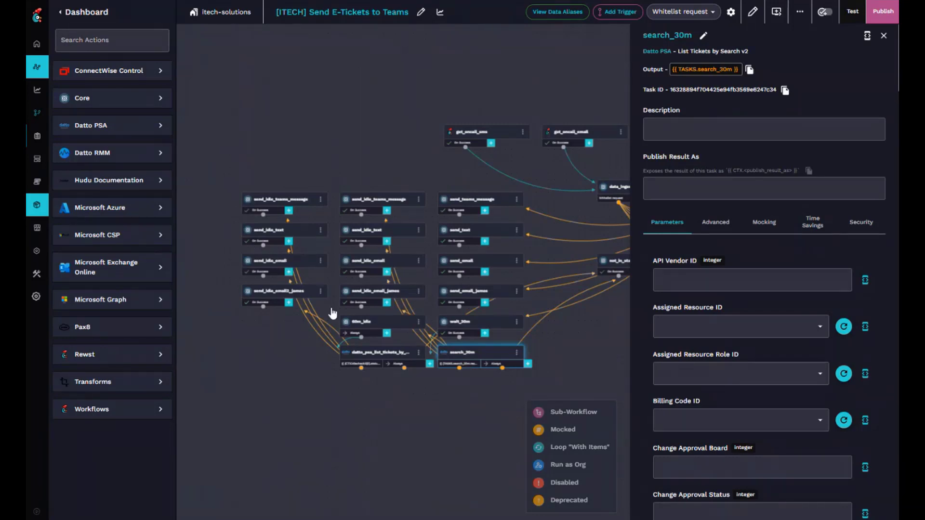
pyautogui.moveTo(456, 396); pyautogui.dragTo(356, 372)
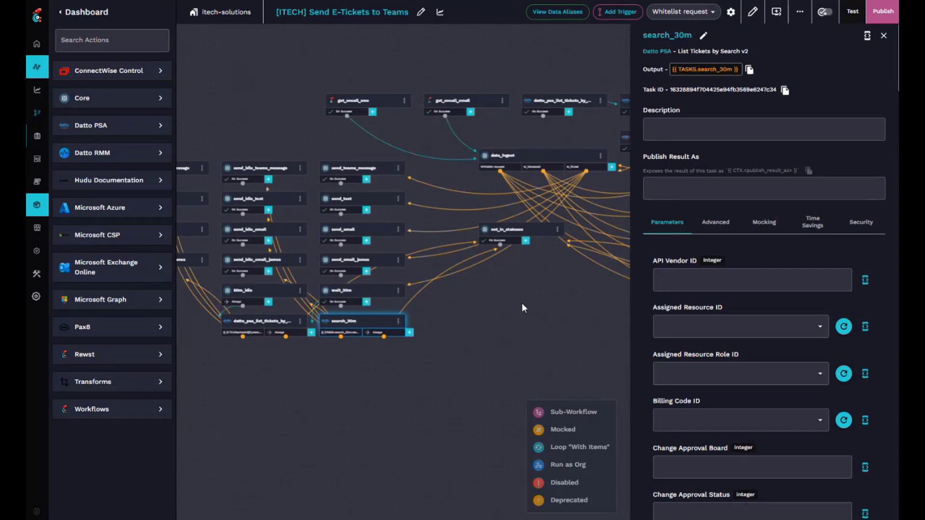
pyautogui.moveTo(504, 310); pyautogui.dragTo(411, 372)
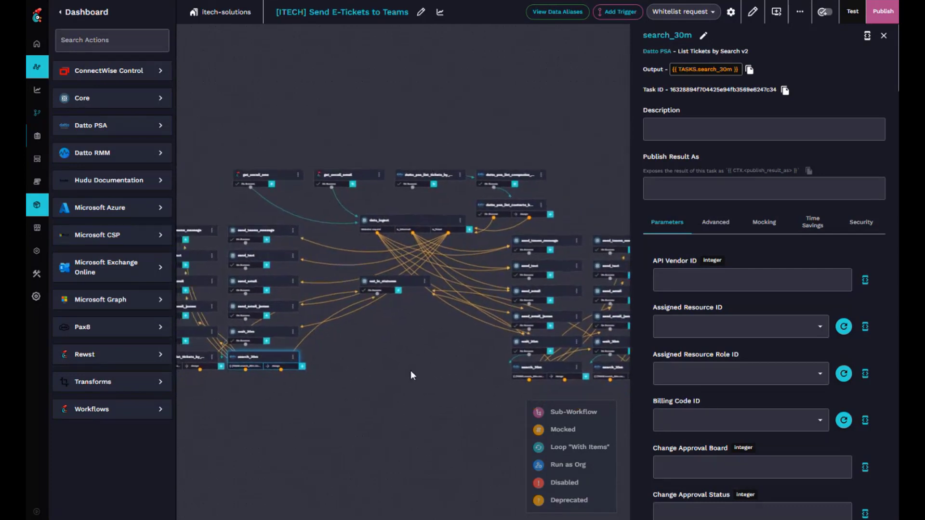
pyautogui.scroll(-3, 394, 373)
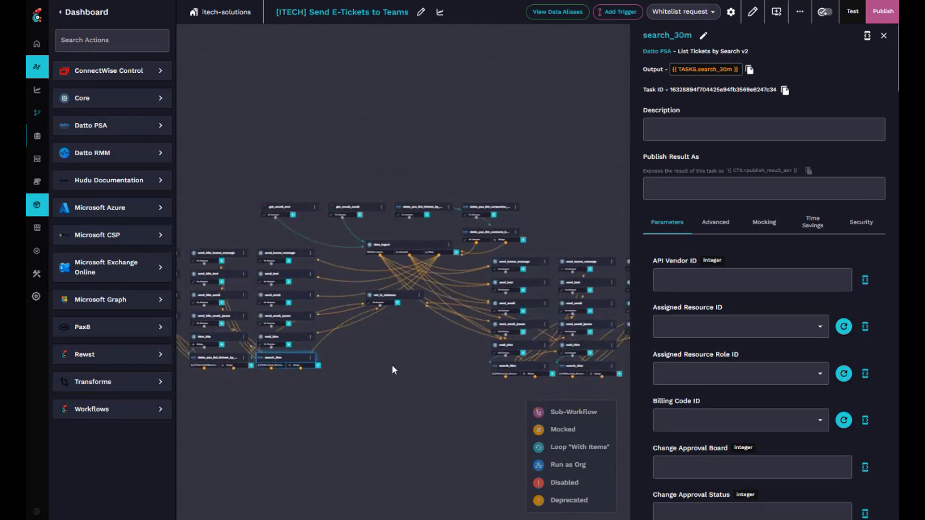
pyautogui.click(884, 35)
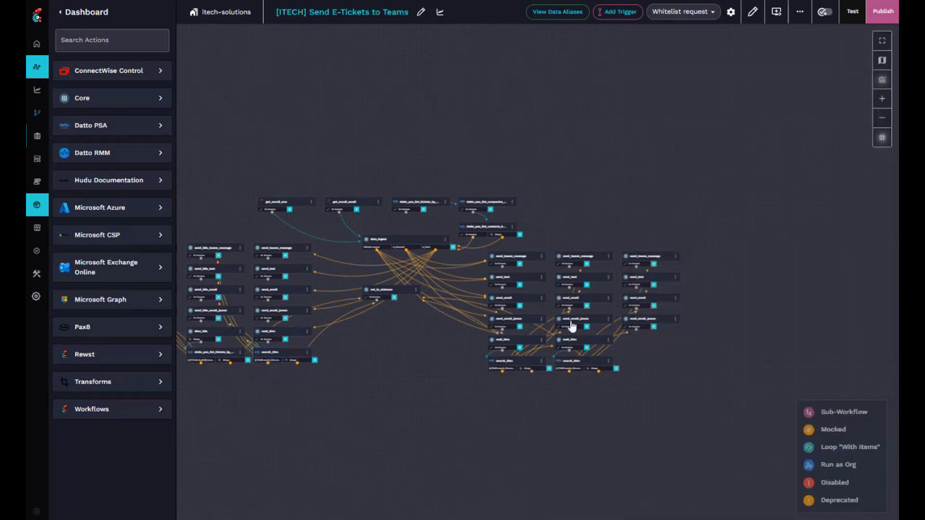